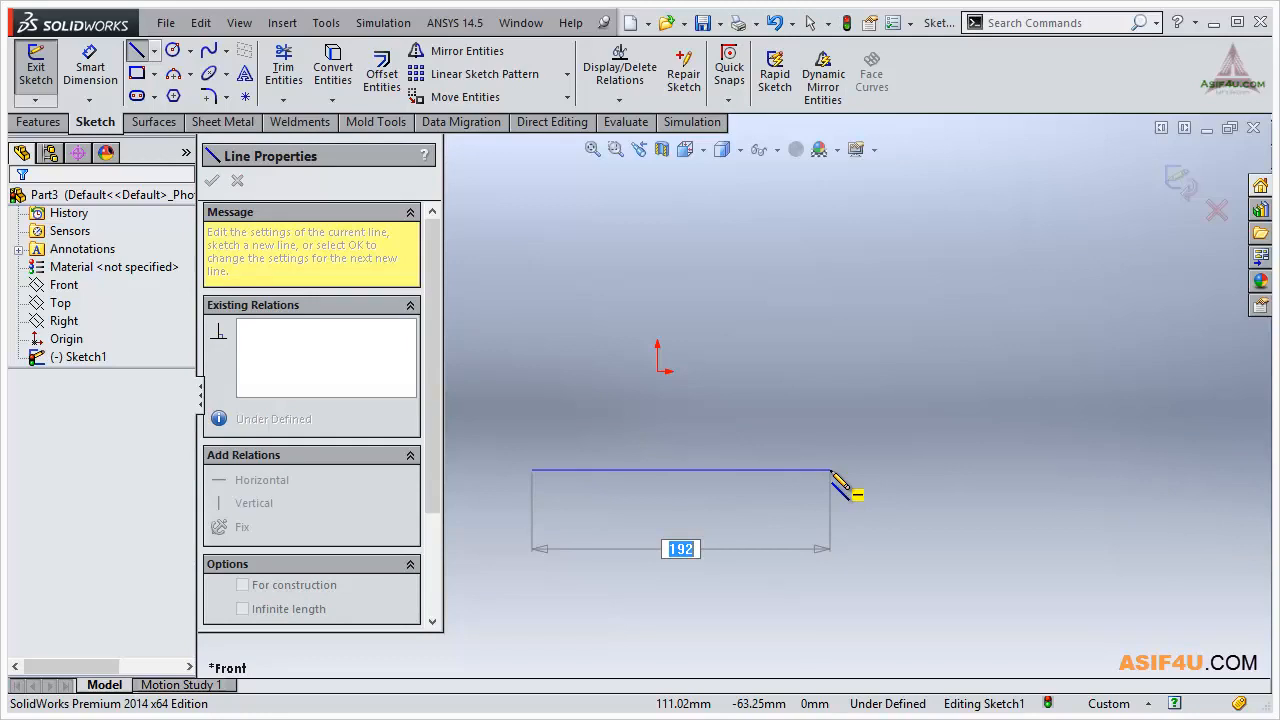
- Leave the line in progress and check that "Enable on screen numeric input on entity creation" is active in the Sketch system options
{"action": "key", "text": "Escape"}
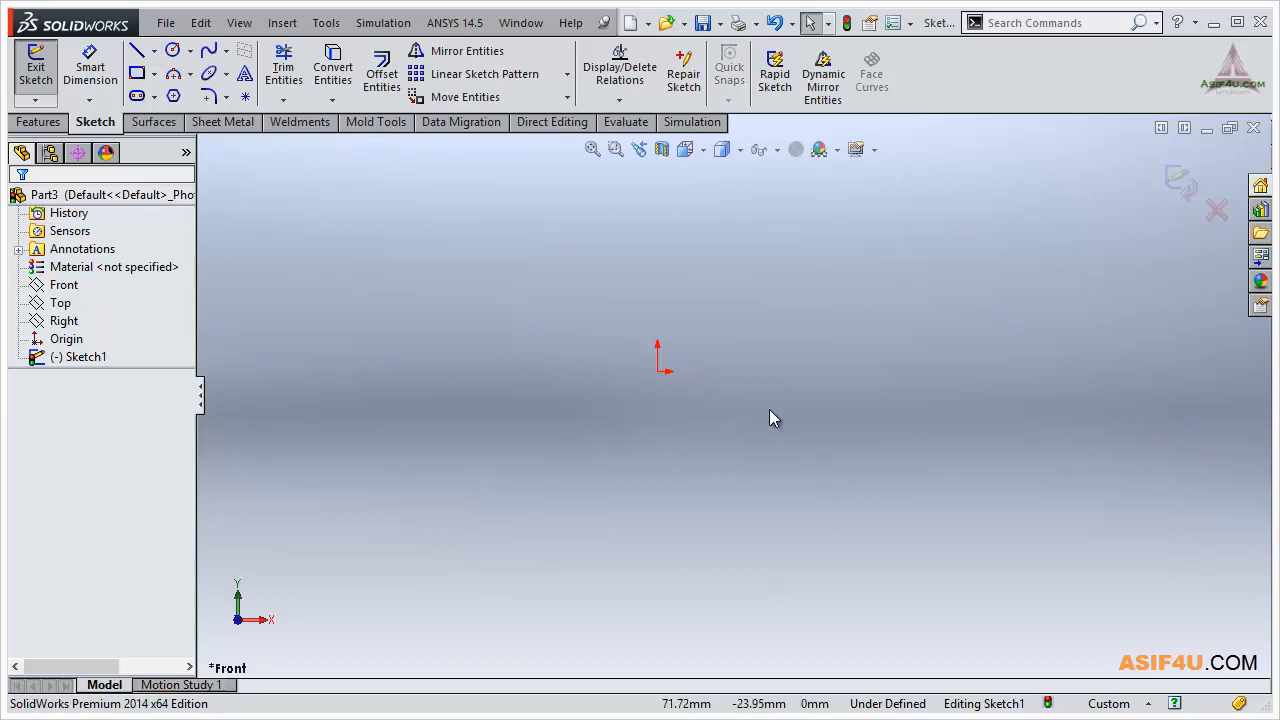
{"action": "left_click", "coordinate": [893, 24]}
{"action": "left_click_drag", "start_coordinate": [766, 25], "coordinate": [836, 115]}
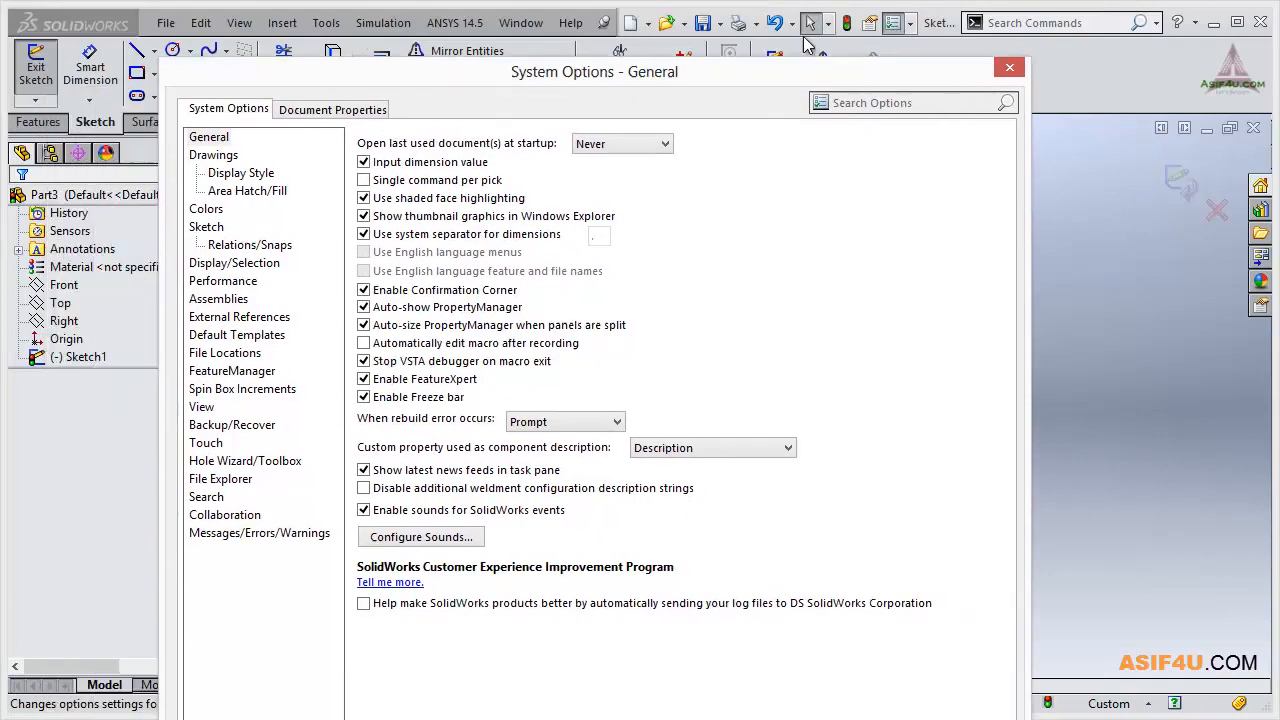
{"action": "left_click_drag", "start_coordinate": [804, 40], "coordinate": [806, 38]}
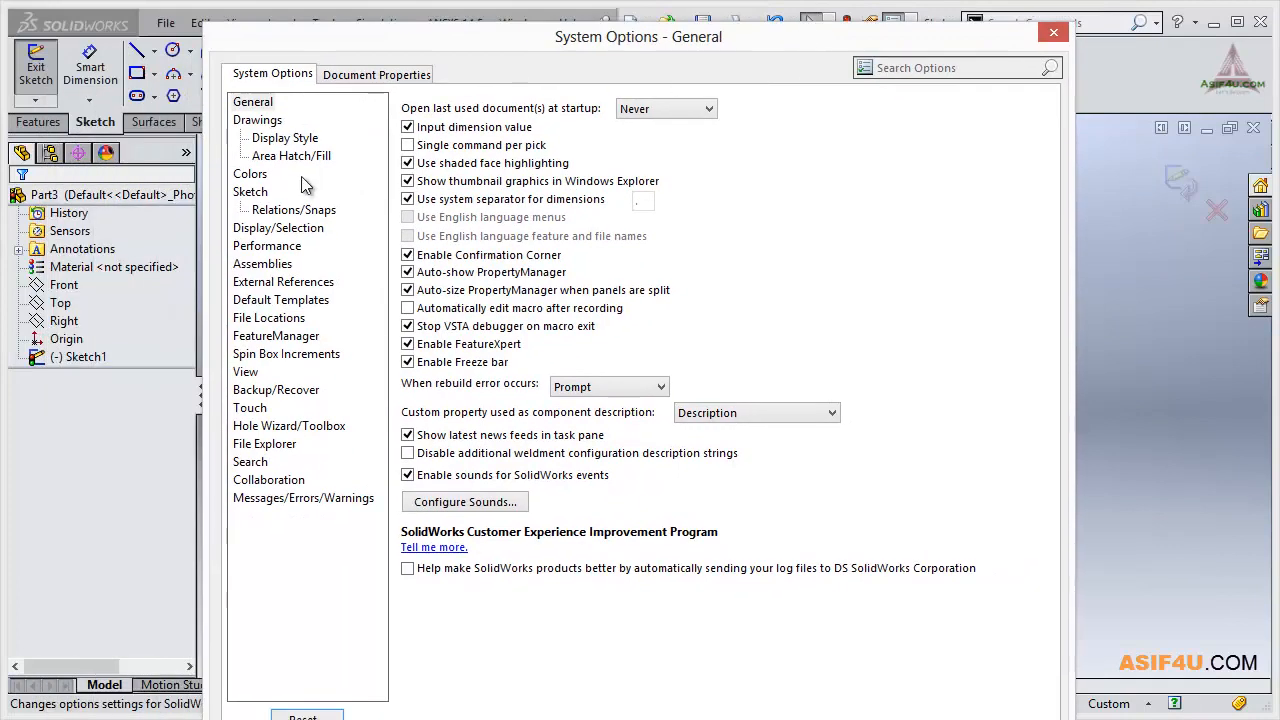
{"action": "left_click", "coordinate": [250, 192]}
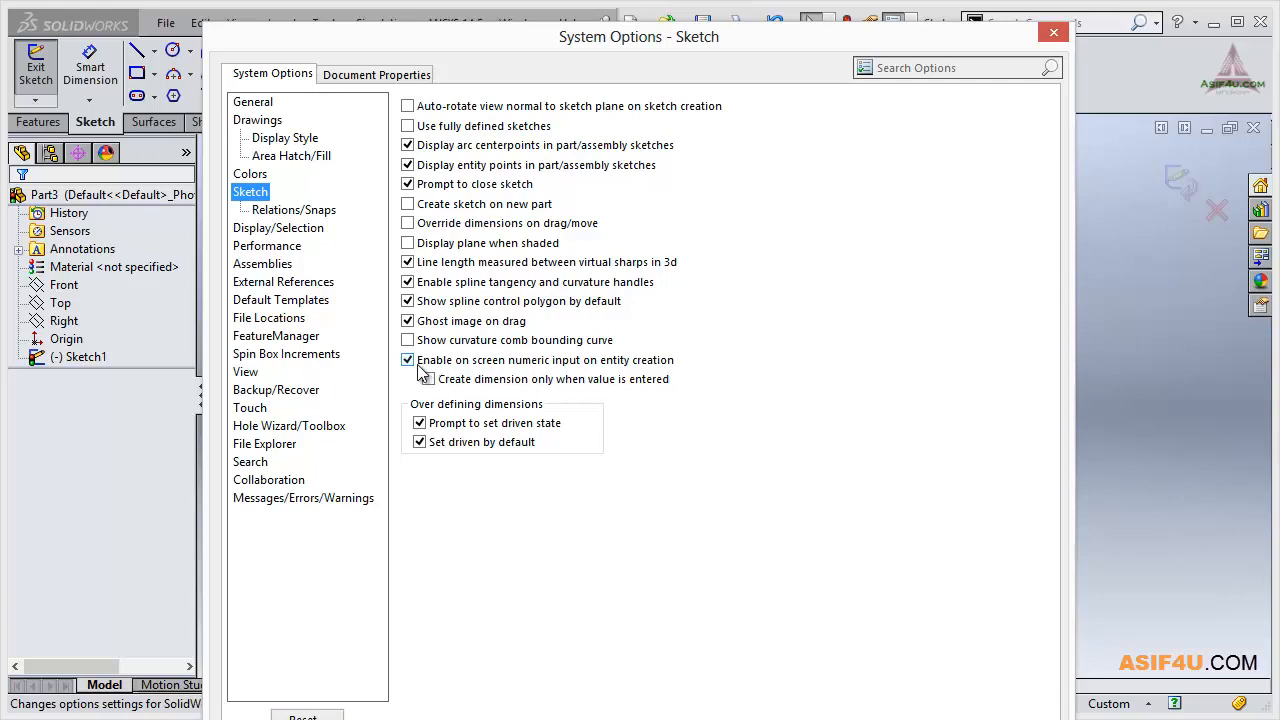
{"action": "left_click_drag", "start_coordinate": [747, 40], "coordinate": [509, 29]}
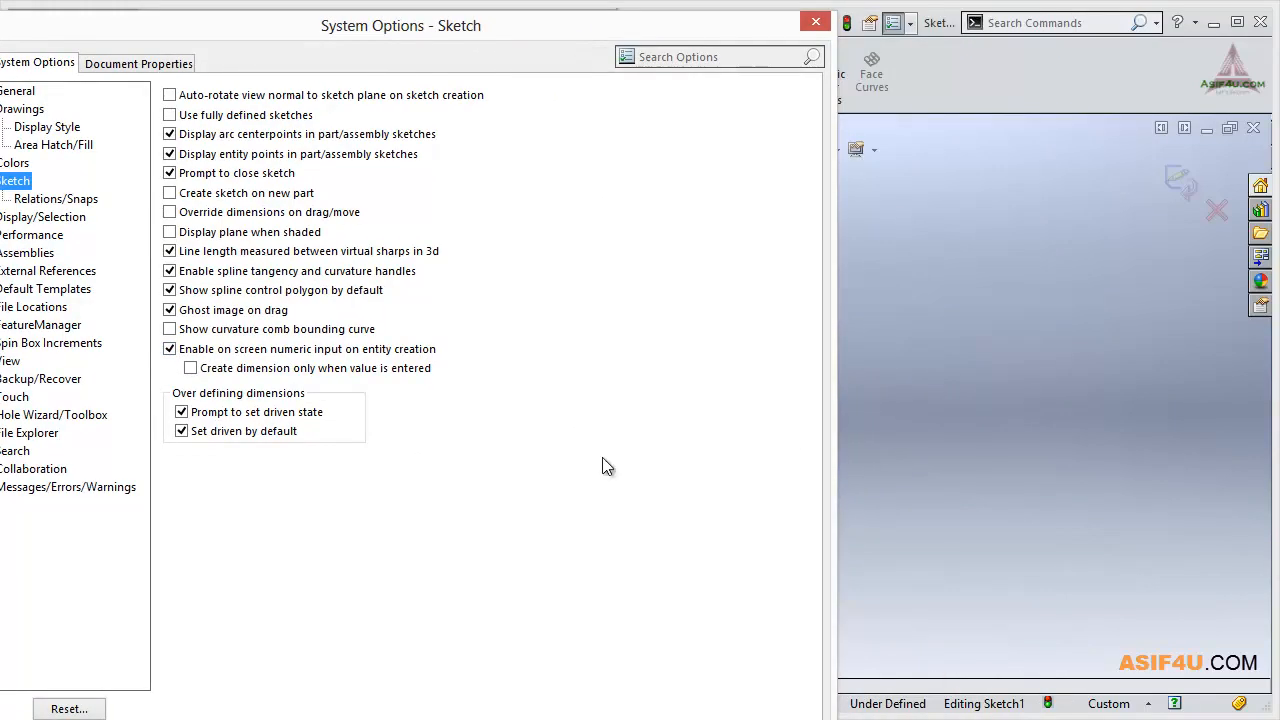
{"action": "key", "text": "Return"}
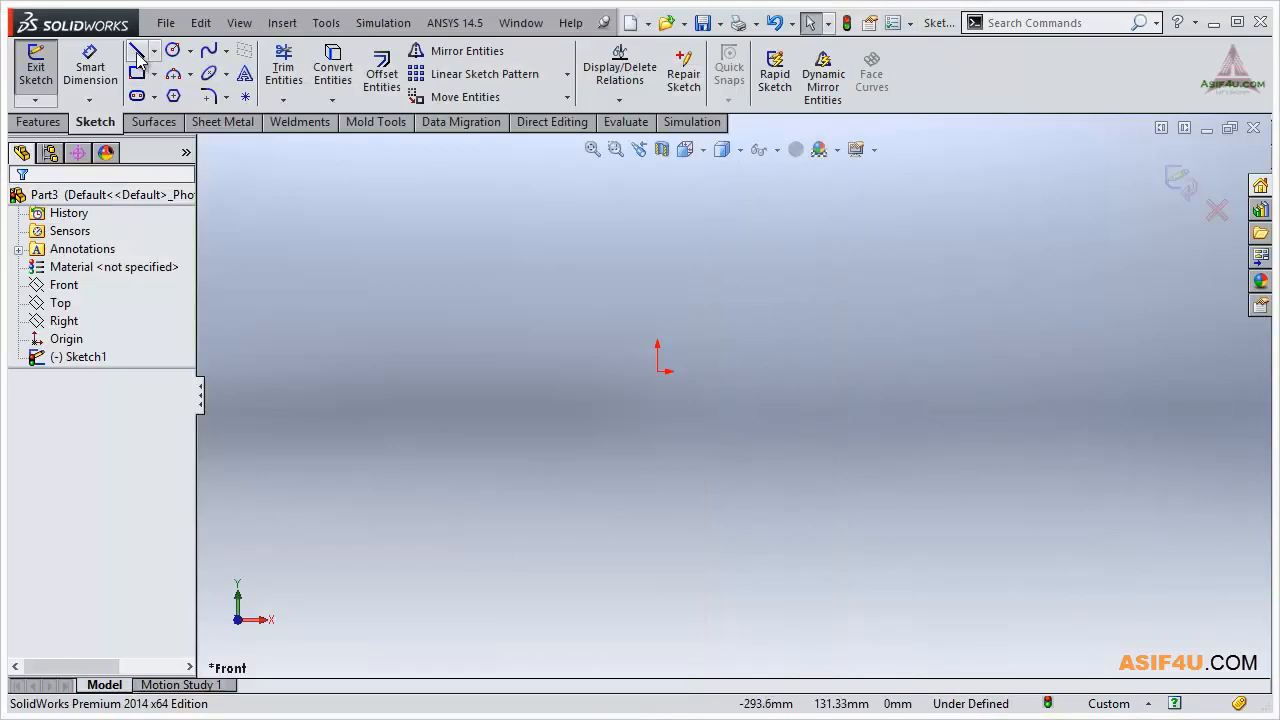
- Sketch a horizontal line just below the origin, entering its length numerically while drawing, and end the Line command
{"action": "left_click", "coordinate": [137, 55]}
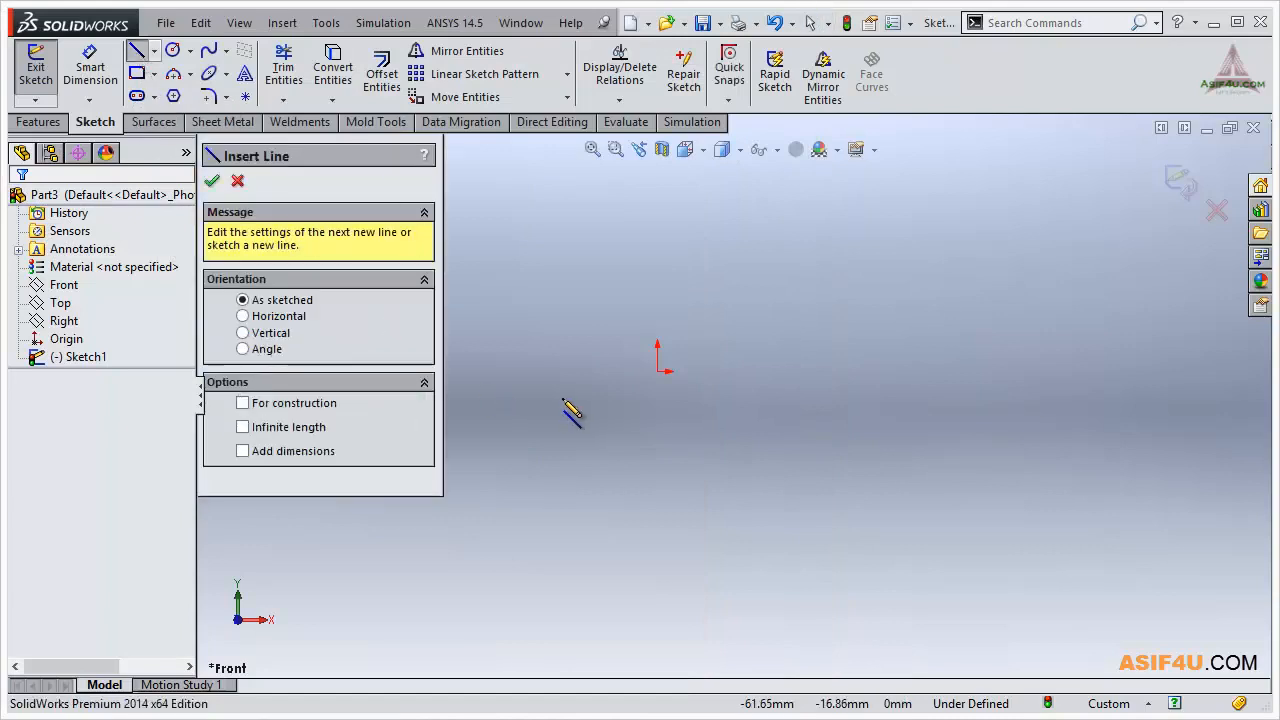
{"action": "left_click", "coordinate": [562, 398]}
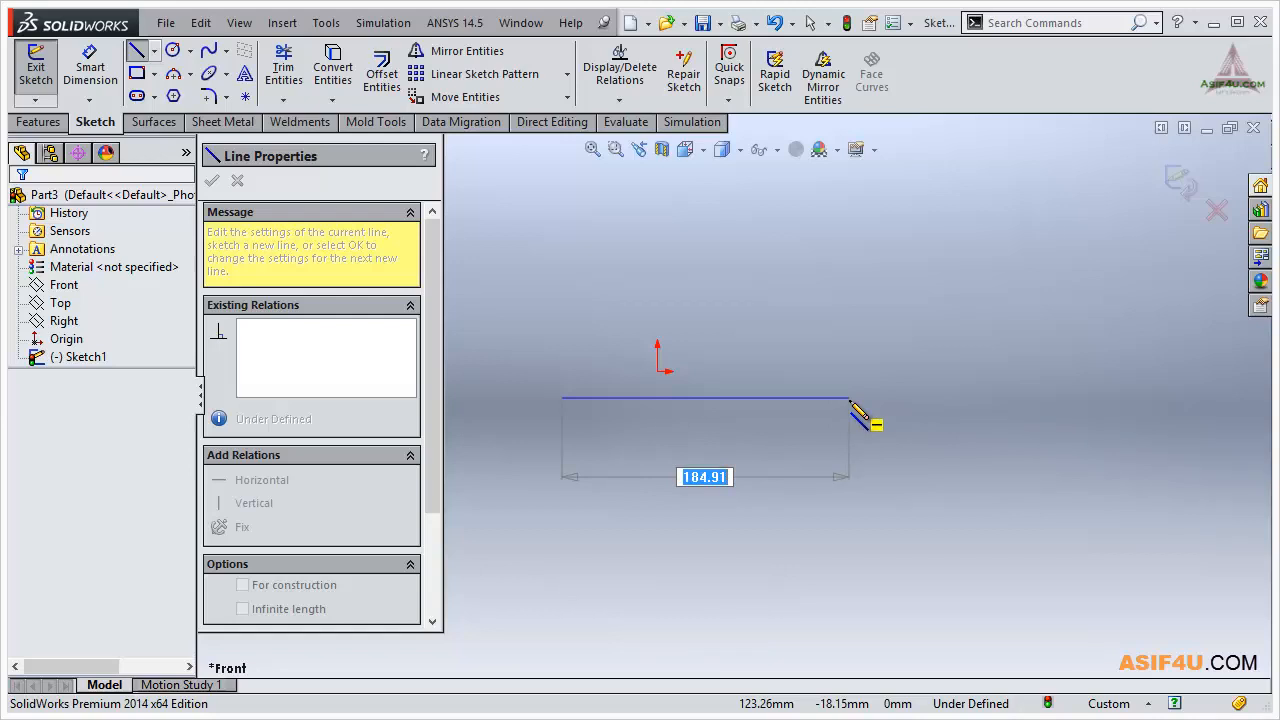
{"action": "type", "text": "2"}
{"action": "key", "text": "Return"}
{"action": "key", "text": "Escape"}
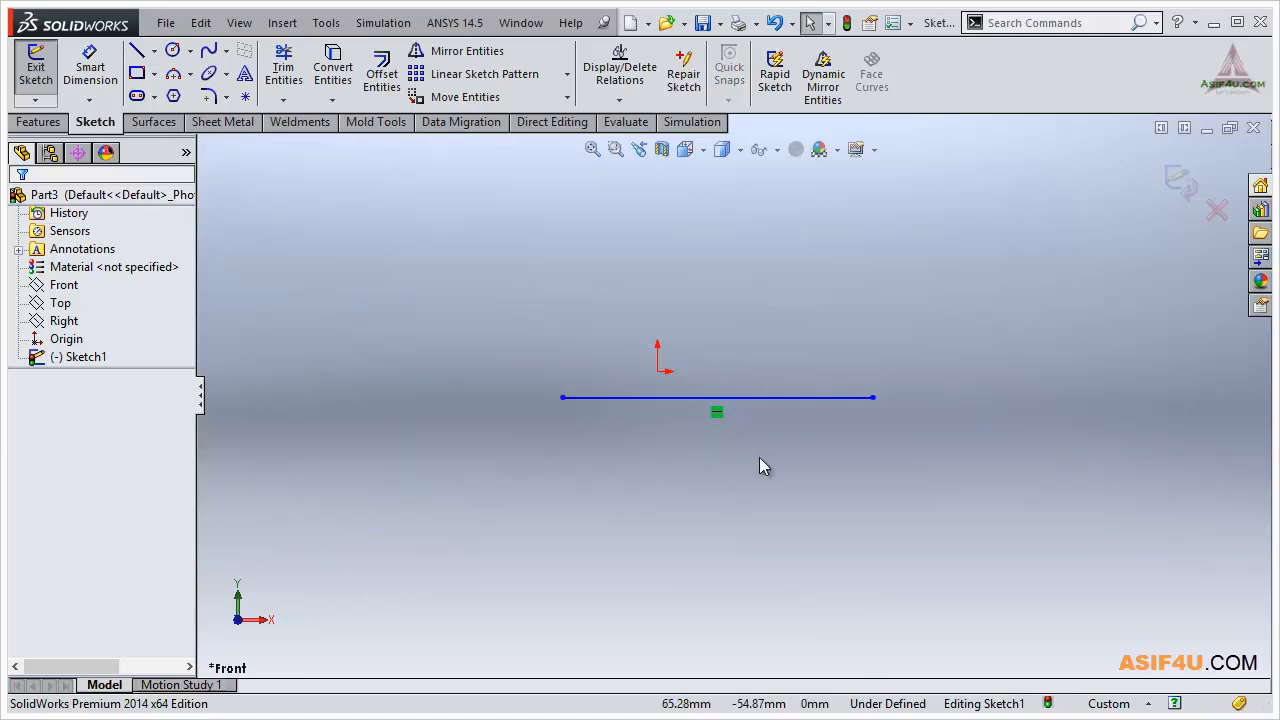
- Sketch a second horizontal line about 209.4 mm long below the first with the Add dimensions option enabled
{"action": "left_click", "coordinate": [138, 52]}
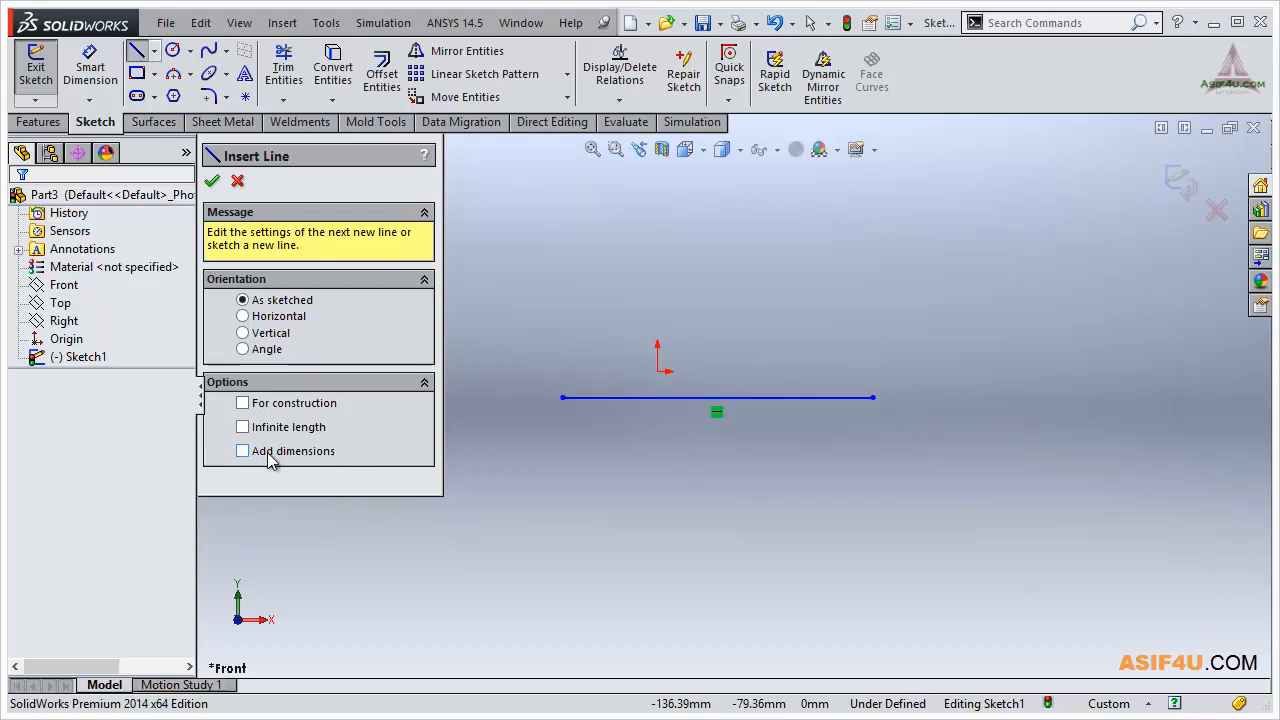
{"action": "left_click", "coordinate": [562, 514]}
{"action": "left_click", "coordinate": [807, 514]}
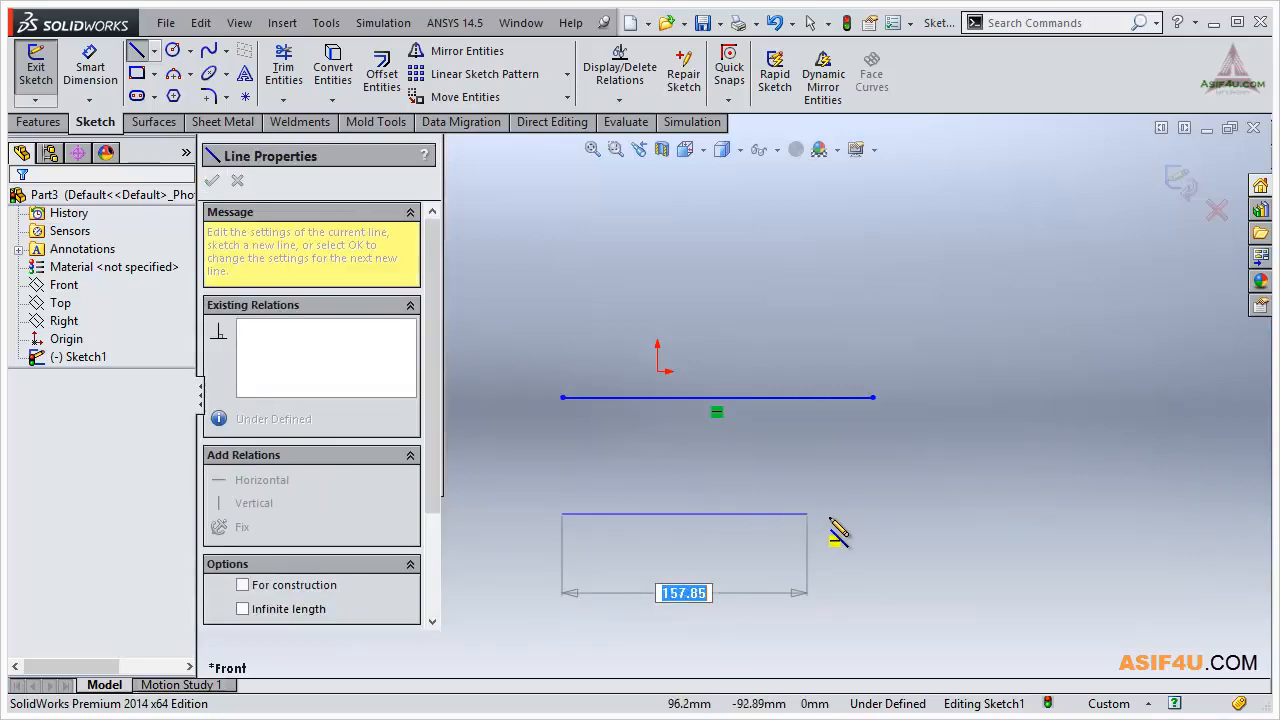
{"action": "left_click", "coordinate": [887, 514]}
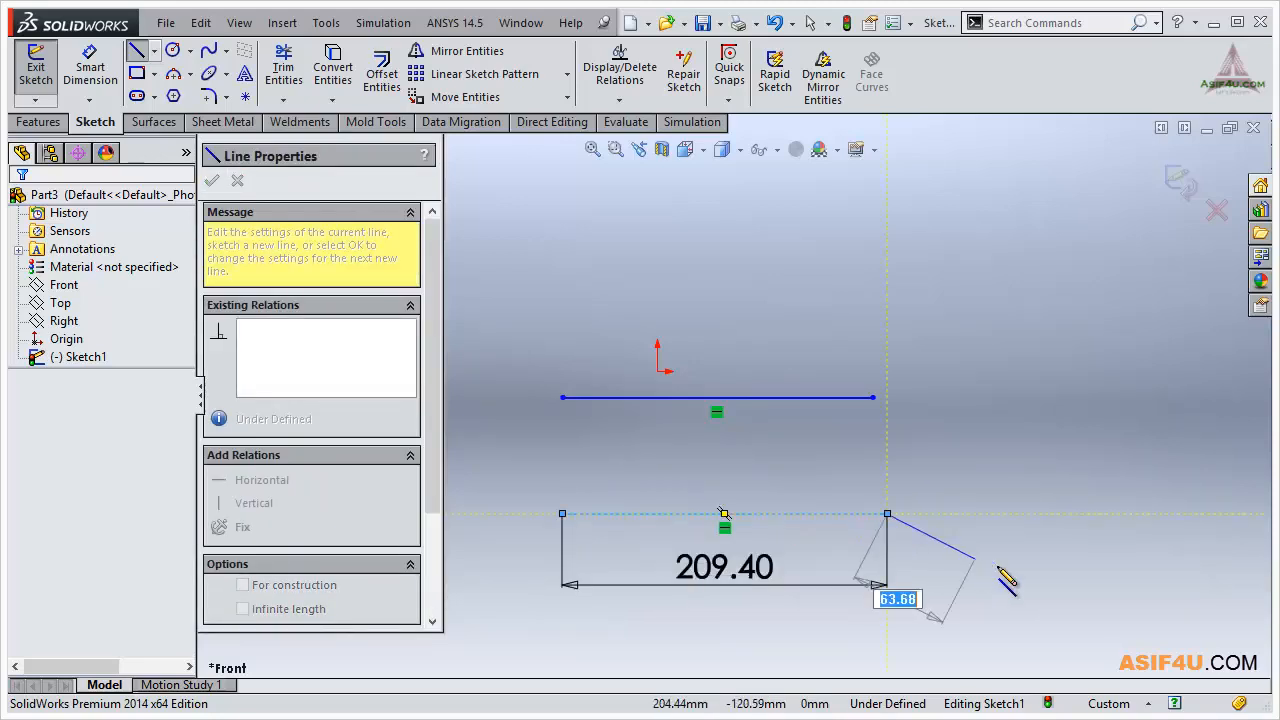
{"action": "key", "text": "Escape"}
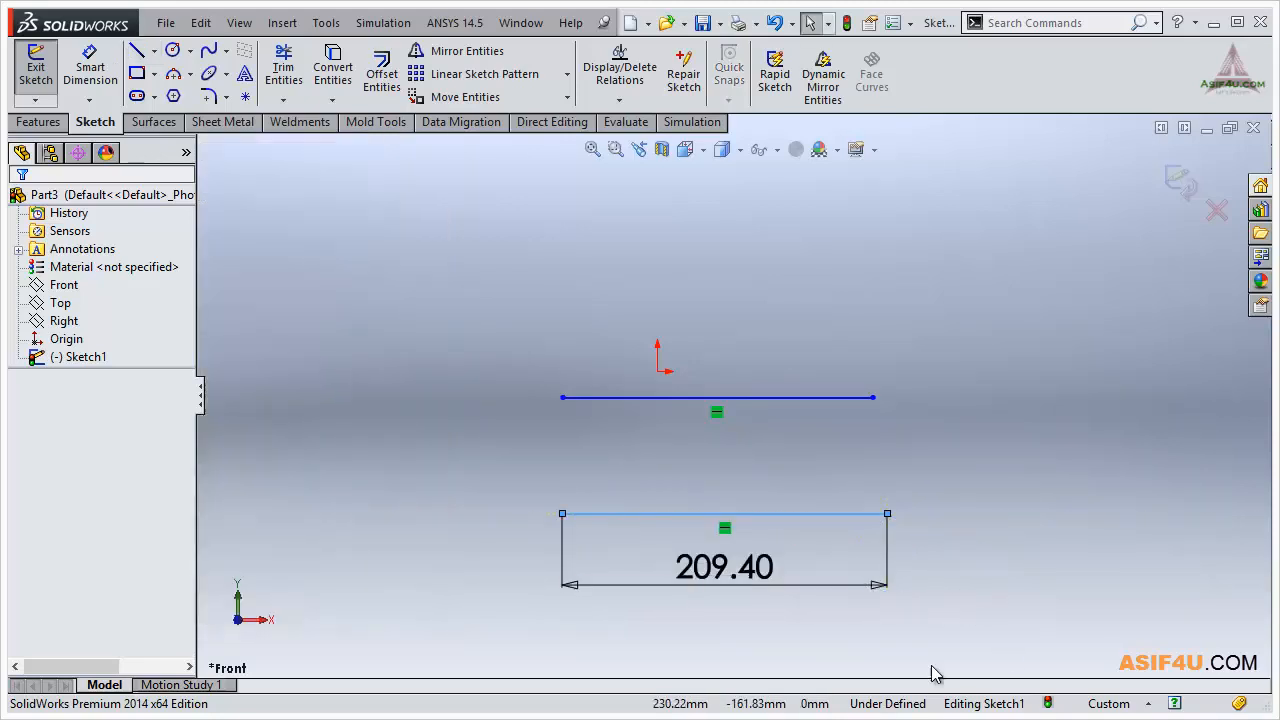
- Delete the length dimension of the lower horizontal line
{"action": "left_click", "coordinate": [749, 583]}
{"action": "key", "text": "Delete"}
{"action": "scroll", "coordinate": [1043, 462], "scroll_direction": "up", "scroll_amount": 5}
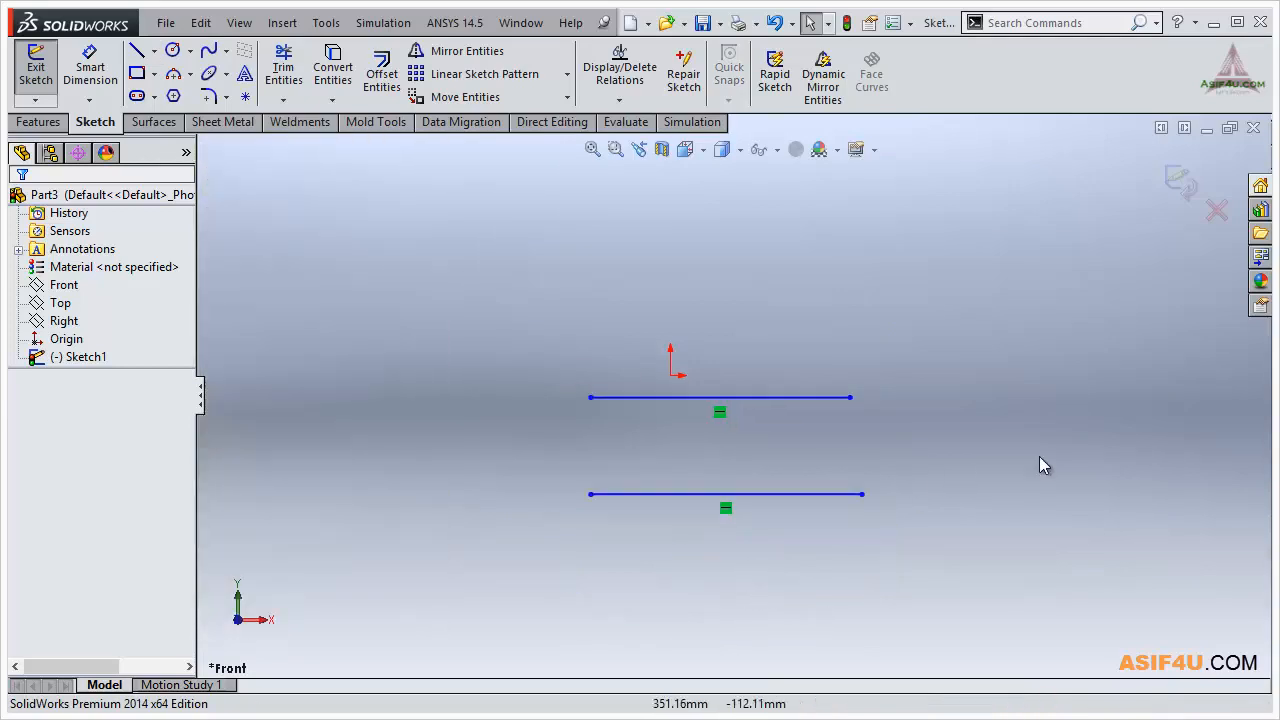
{"action": "scroll", "coordinate": [1126, 463], "scroll_direction": "down", "scroll_amount": 1}
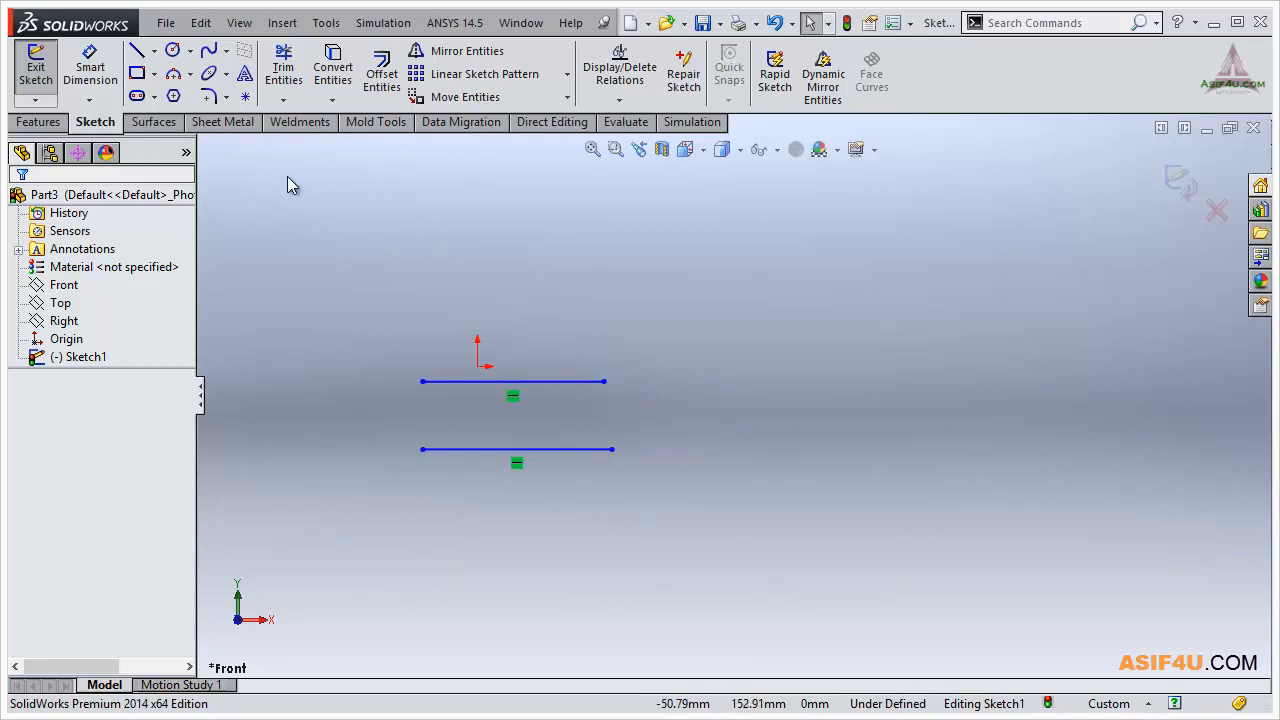
- Examine the numeric input and dimension options offered for the Line command, and leave the command
{"action": "left_click", "coordinate": [136, 50]}
{"action": "right_click", "coordinate": [645, 274]}
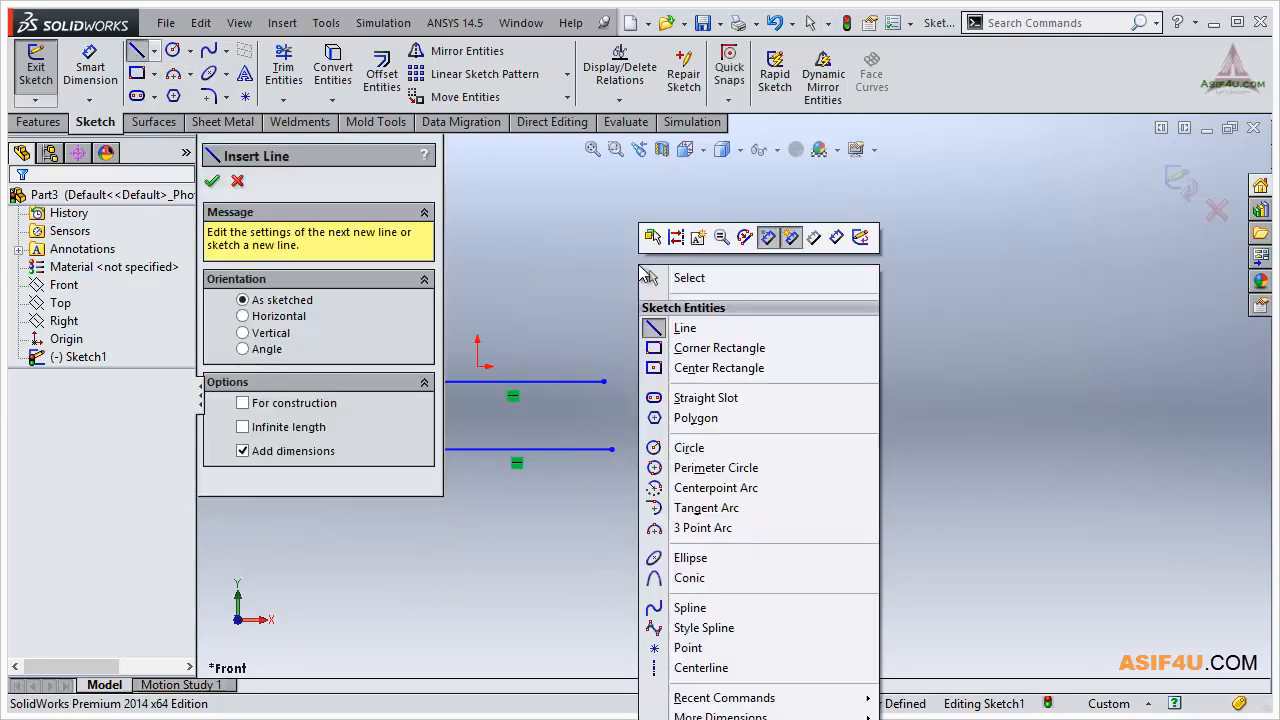
{"action": "left_click", "coordinate": [794, 238]}
{"action": "key", "text": "Escape"}
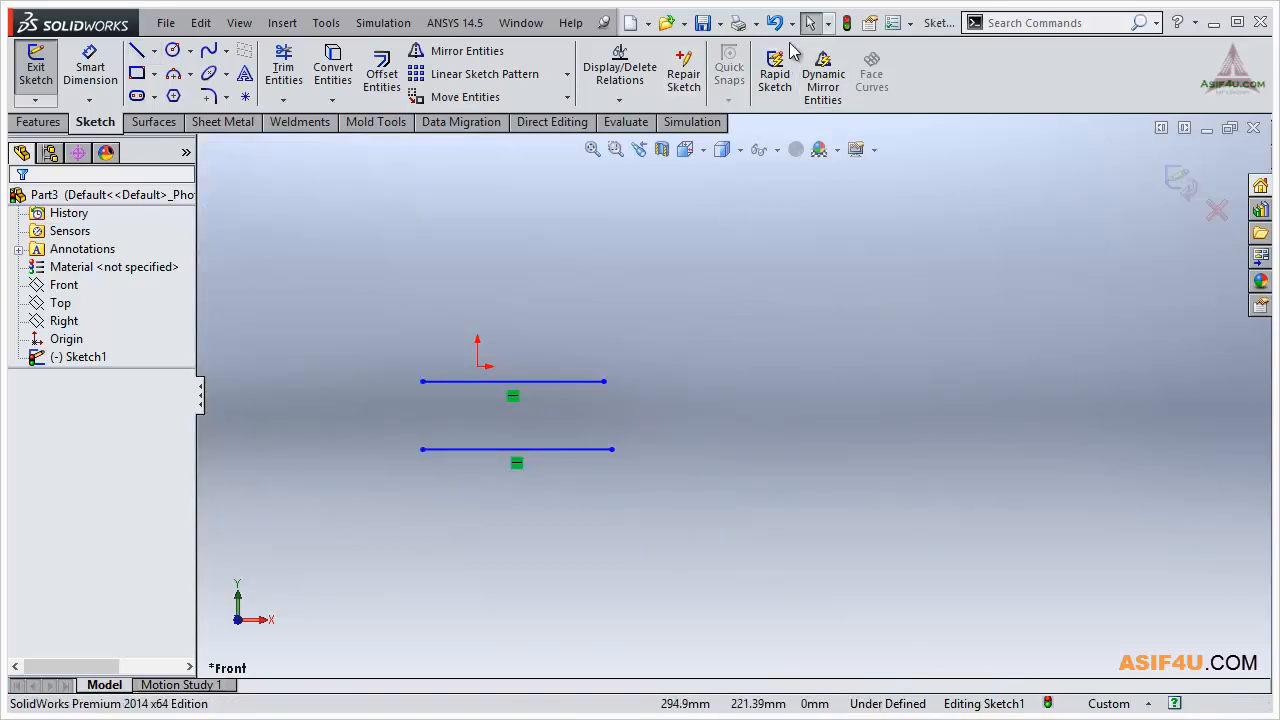
- Enable "Create dimension only when value is entered" in the Sketch system options and accept the change
{"action": "left_click", "coordinate": [869, 22]}
{"action": "left_click_drag", "start_coordinate": [565, 32], "coordinate": [661, 32]}
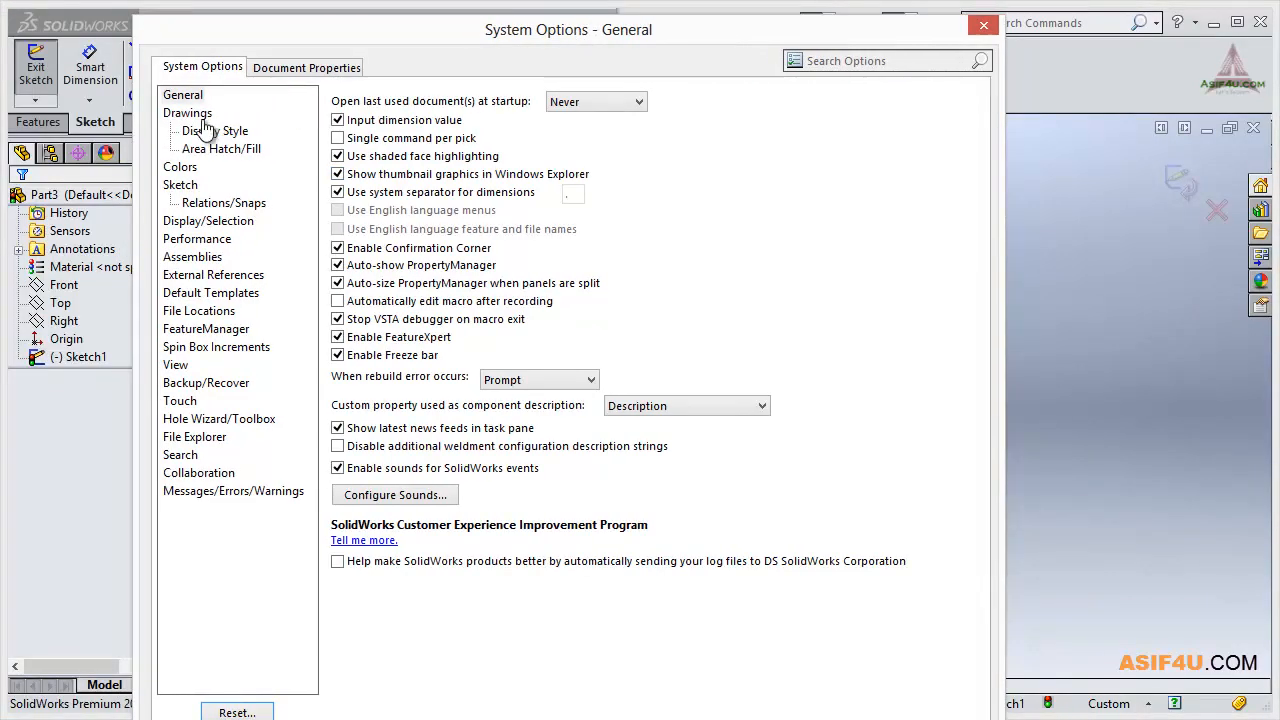
{"action": "left_click", "coordinate": [182, 185]}
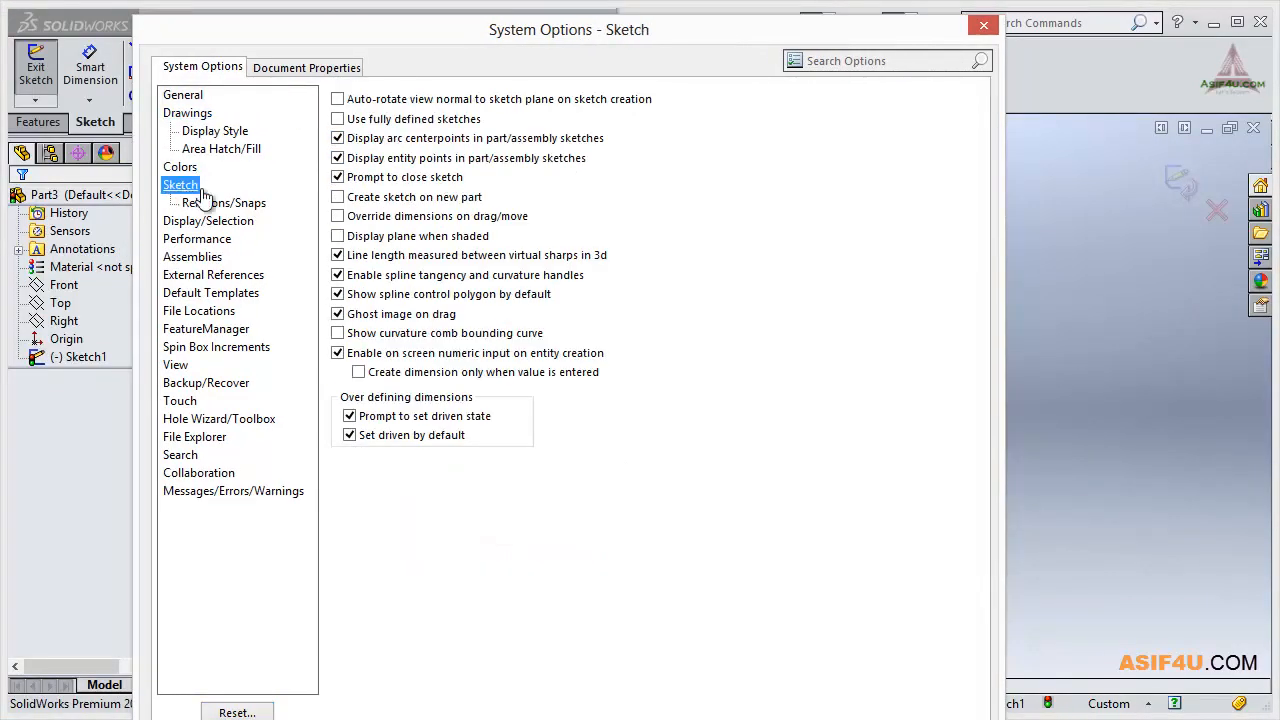
{"action": "left_click", "coordinate": [358, 372]}
{"action": "left_click_drag", "start_coordinate": [565, 36], "coordinate": [387, 41]}
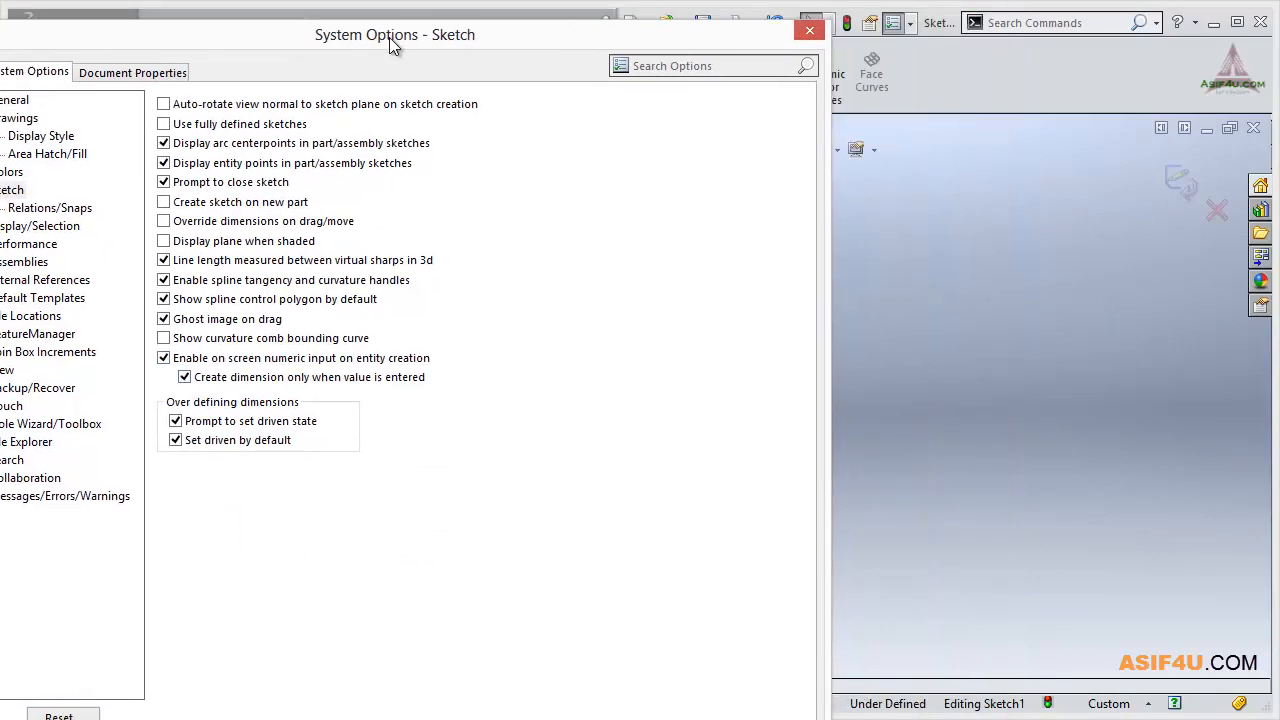
{"action": "key", "text": "Return"}
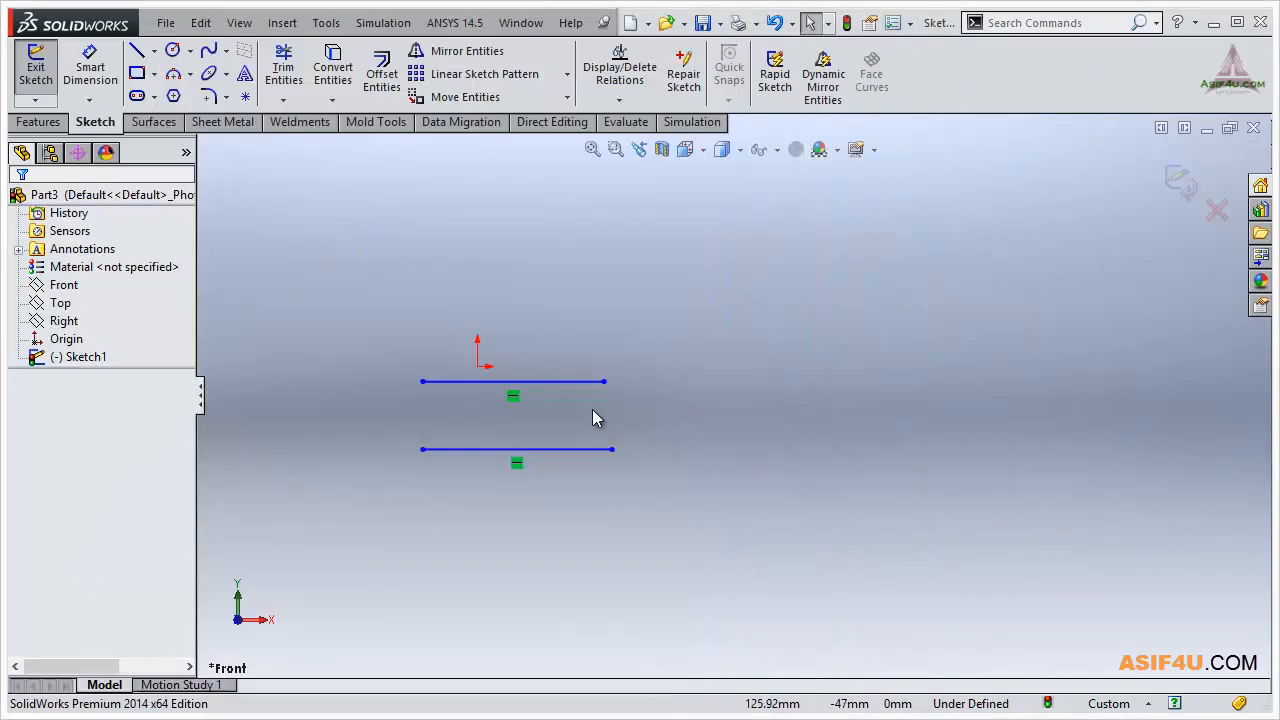
{"action": "left_click", "coordinate": [137, 73]}
{"action": "scroll", "coordinate": [1114, 348], "scroll_direction": "up", "scroll_amount": 2}
{"action": "scroll", "coordinate": [1117, 347], "scroll_direction": "down", "scroll_amount": 2}
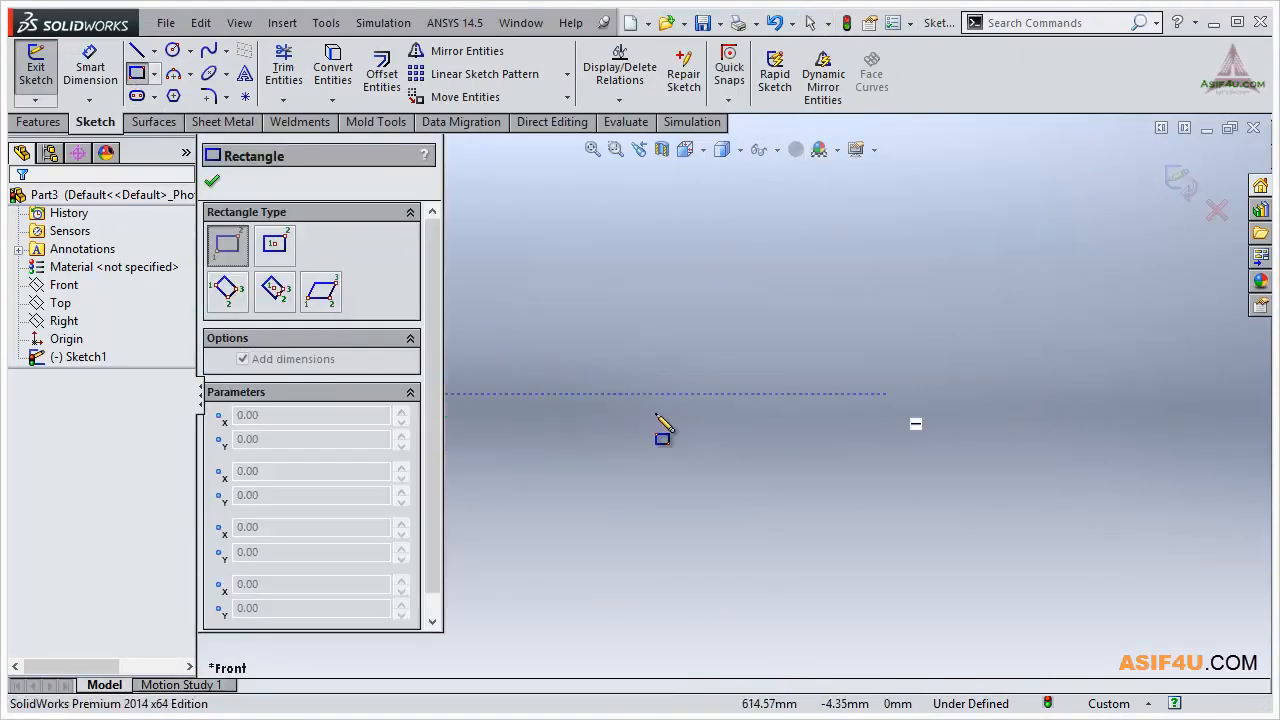
{"action": "scroll", "coordinate": [428, 355], "scroll_direction": "down", "scroll_amount": 2}
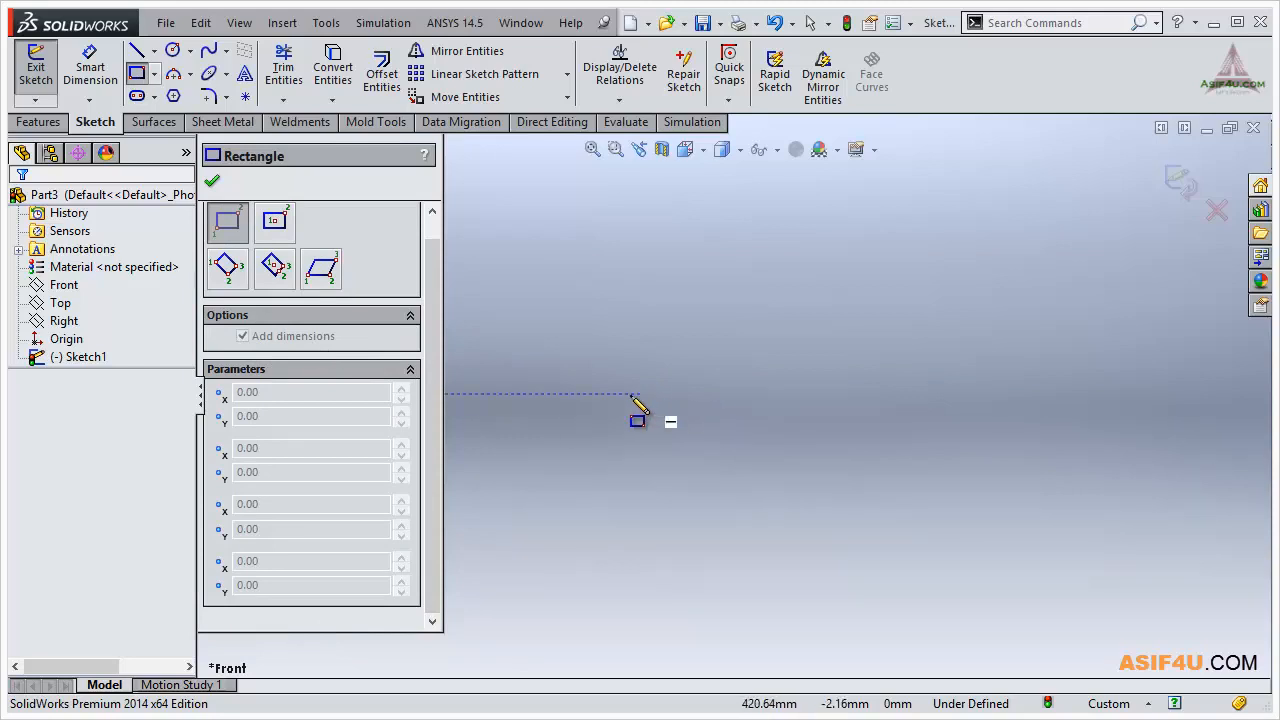
{"action": "left_click", "coordinate": [626, 366]}
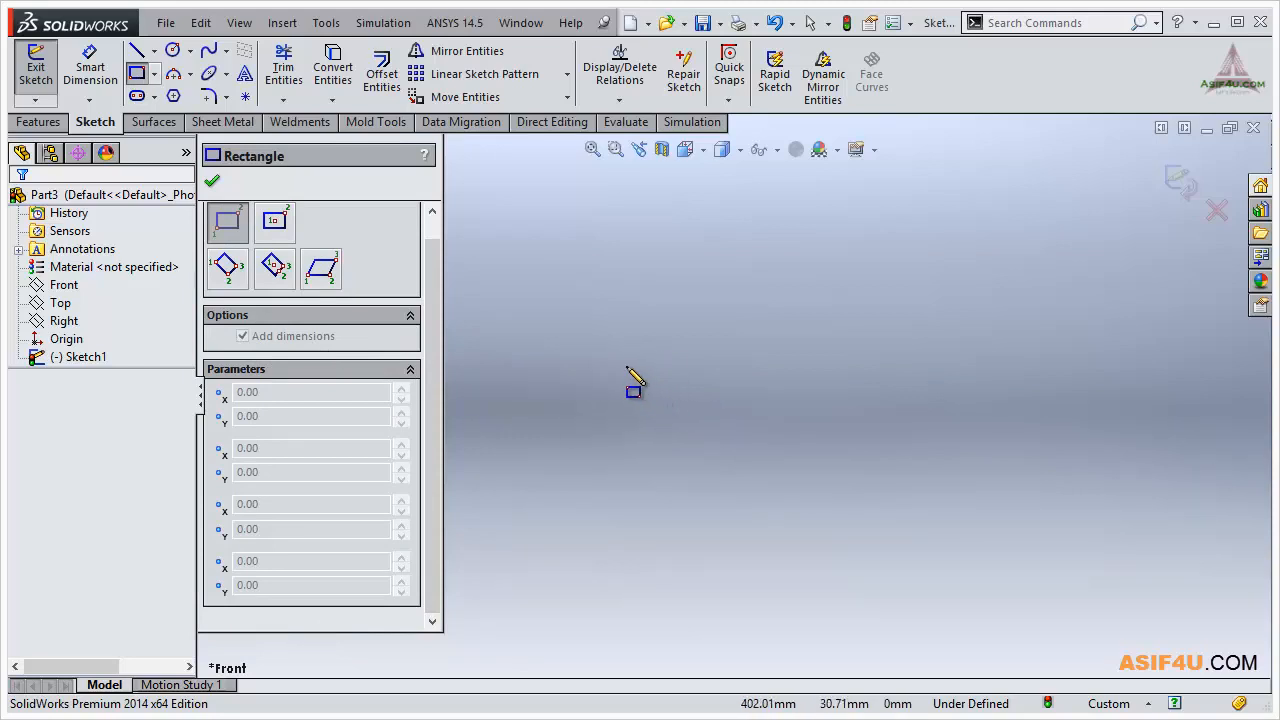
{"action": "left_click", "coordinate": [651, 380]}
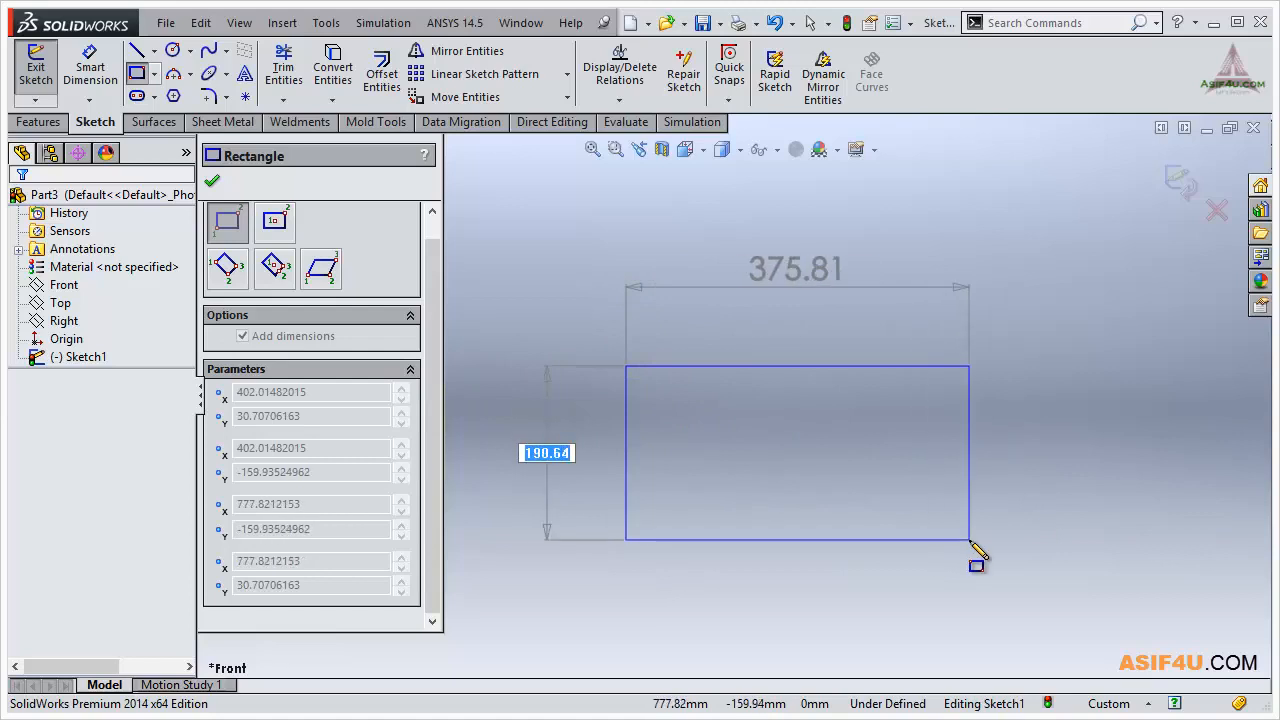
{"action": "type", "text": "200"}
{"action": "key", "text": "Tab"}
{"action": "key", "text": "Tab"}
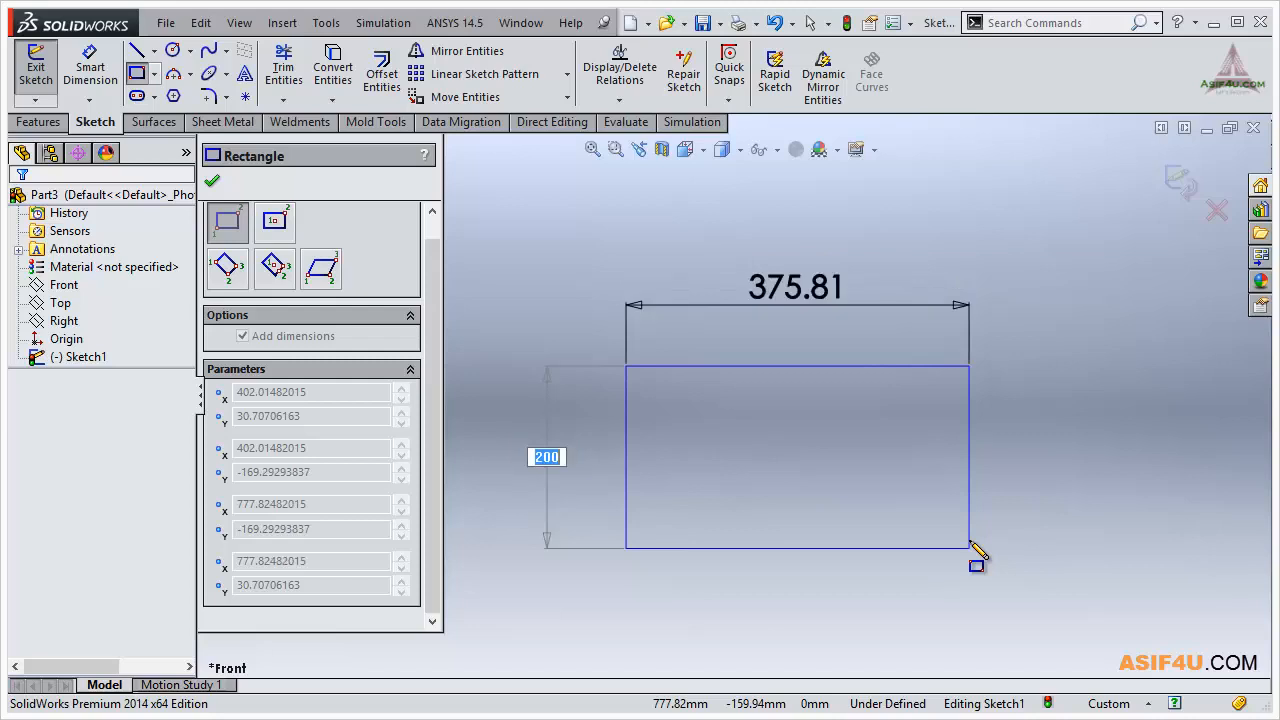
{"action": "key", "text": "Tab"}
{"action": "key", "text": "Tab"}
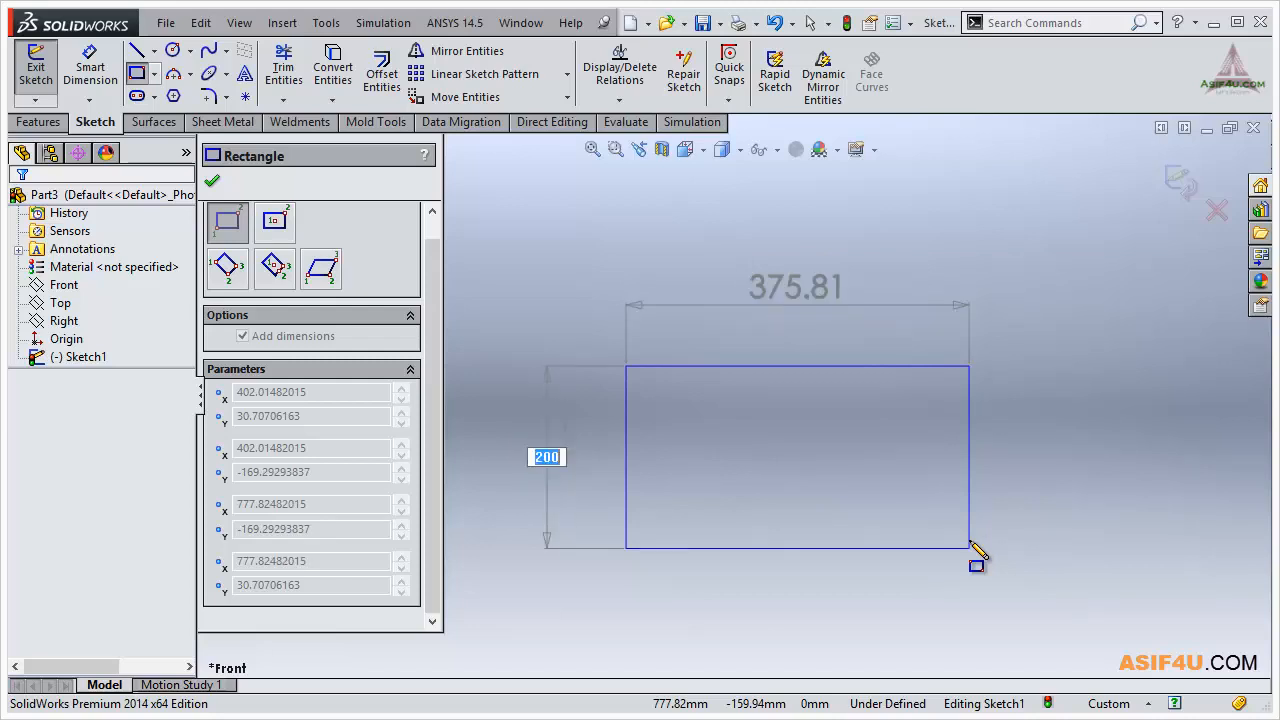
{"action": "key", "text": "Tab"}
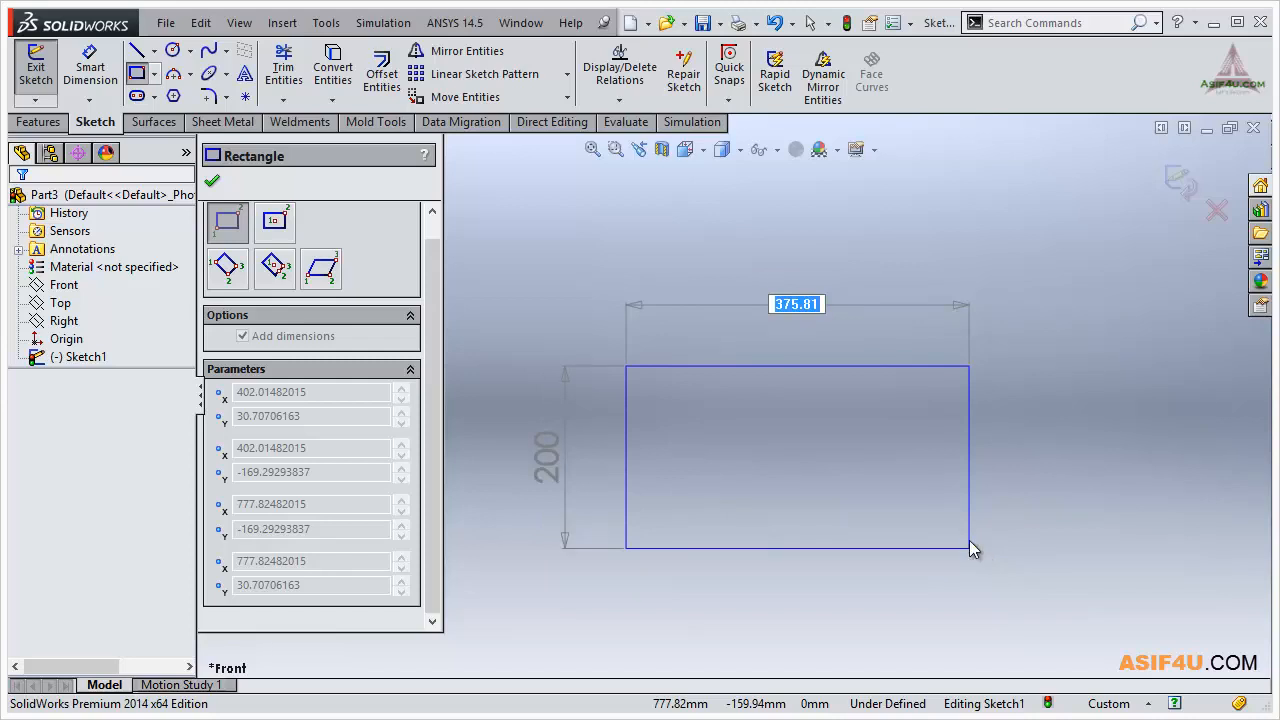
{"action": "key", "text": "Escape"}
- Sketch a corner rectangle beside the two lines, entering a height of 170 mm and placing its width freehand
{"action": "left_click", "coordinate": [140, 75]}
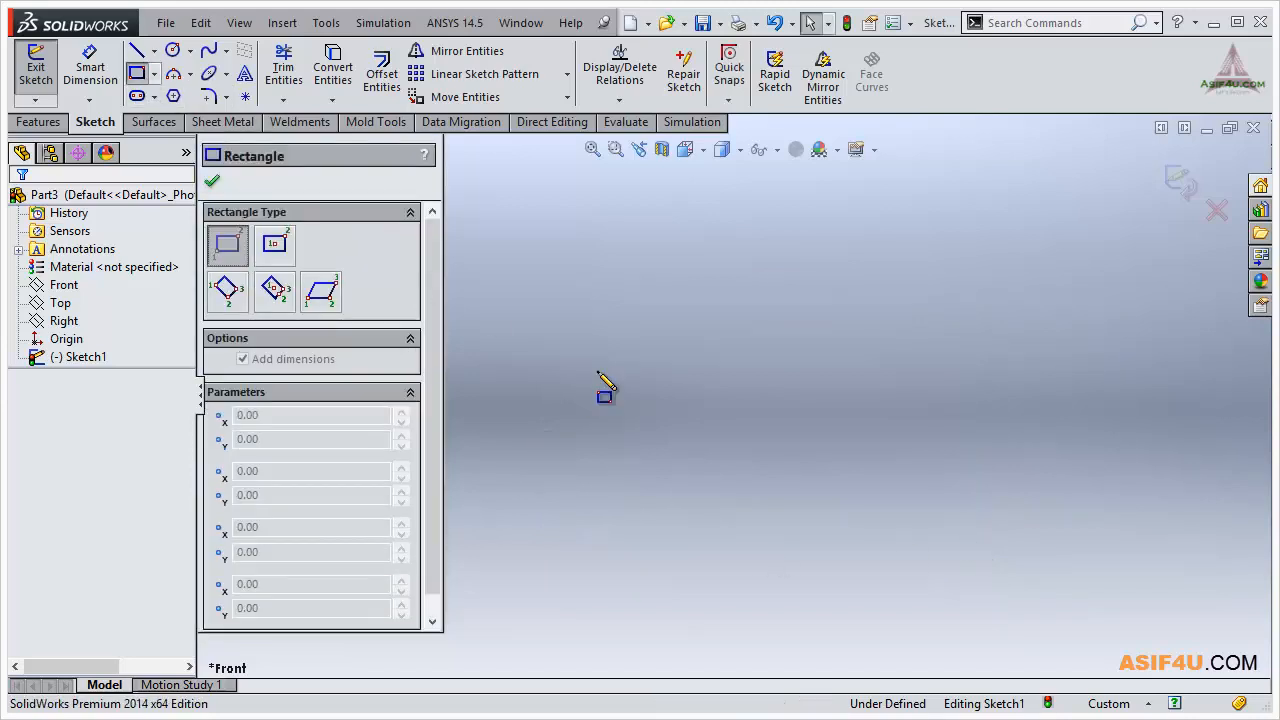
{"action": "left_click", "coordinate": [655, 369]}
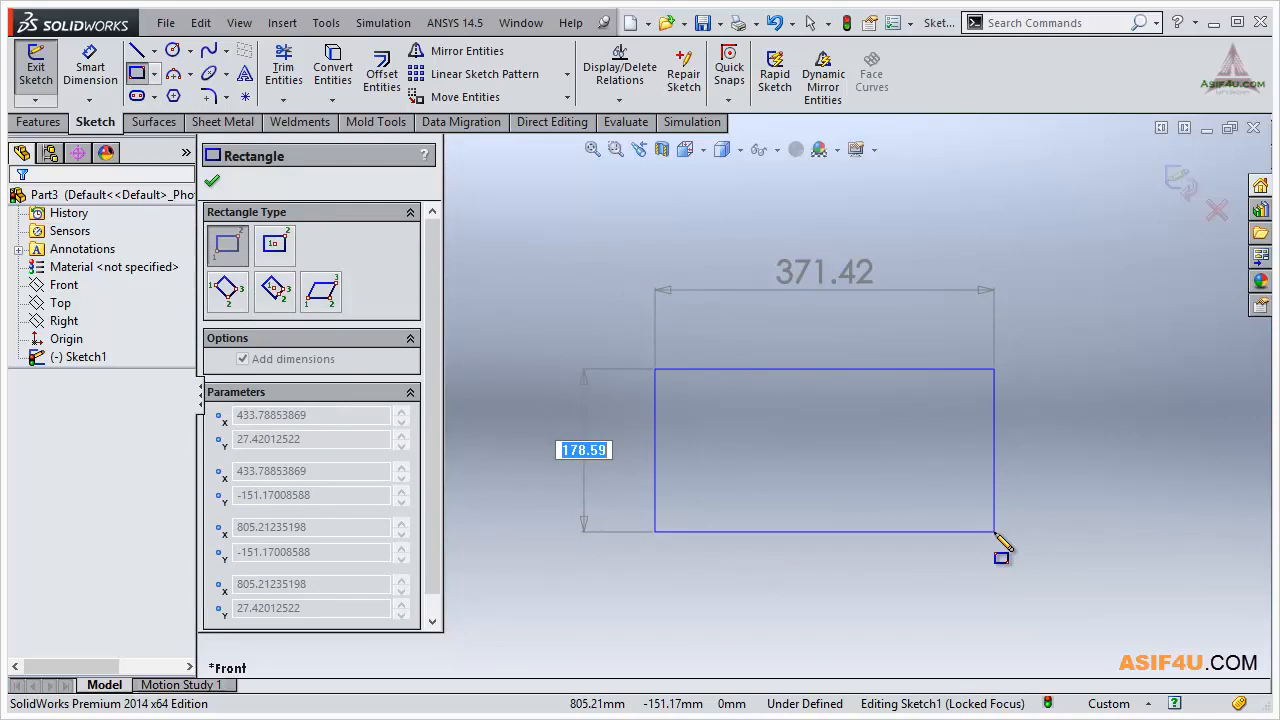
{"action": "type", "text": "170"}
{"action": "key", "text": "Return"}
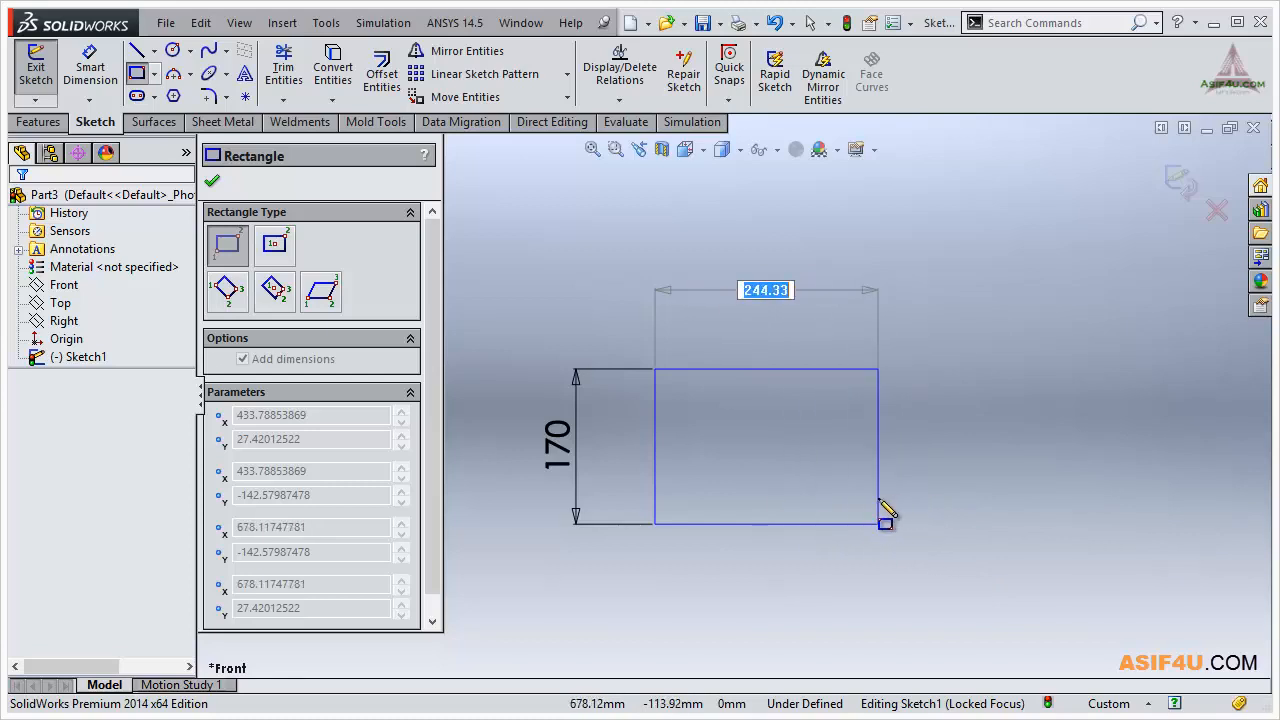
{"action": "left_click", "coordinate": [1008, 531]}
{"action": "key", "text": "Escape"}
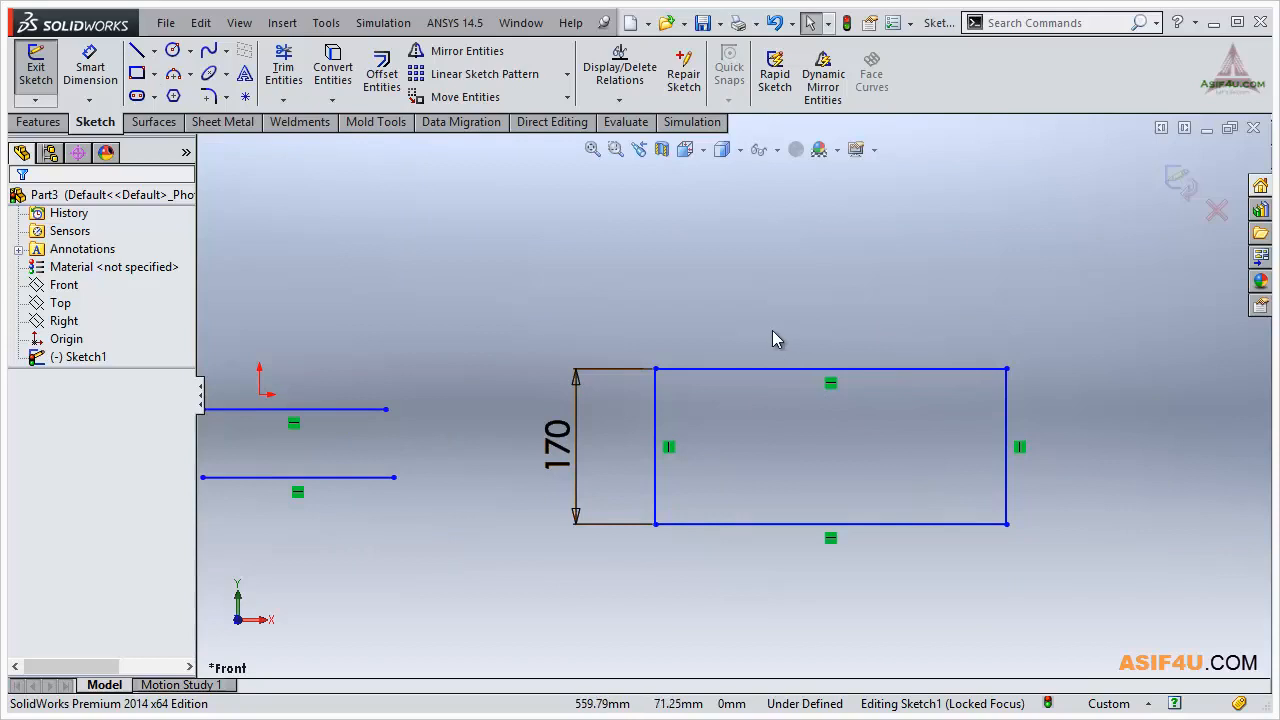
- Review the "Create dimension only when value is entered" setting in the Sketch system options and close them
{"action": "left_click", "coordinate": [892, 22]}
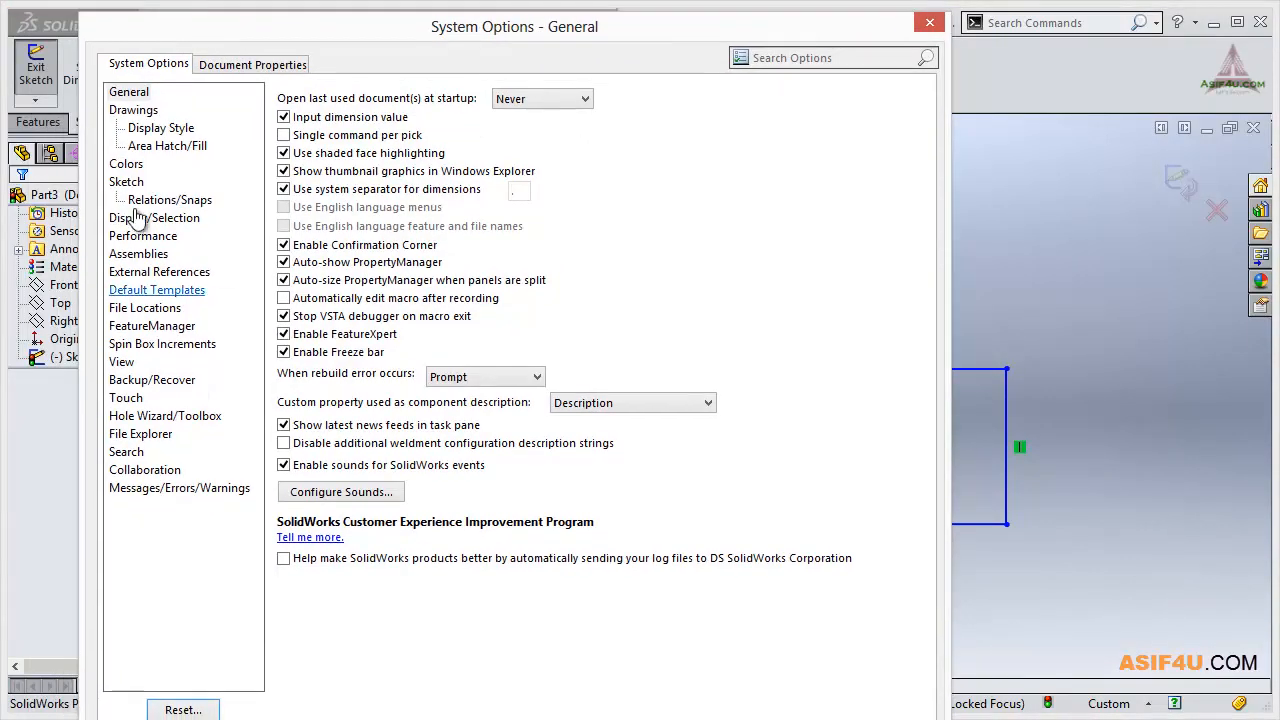
{"action": "left_click", "coordinate": [126, 182]}
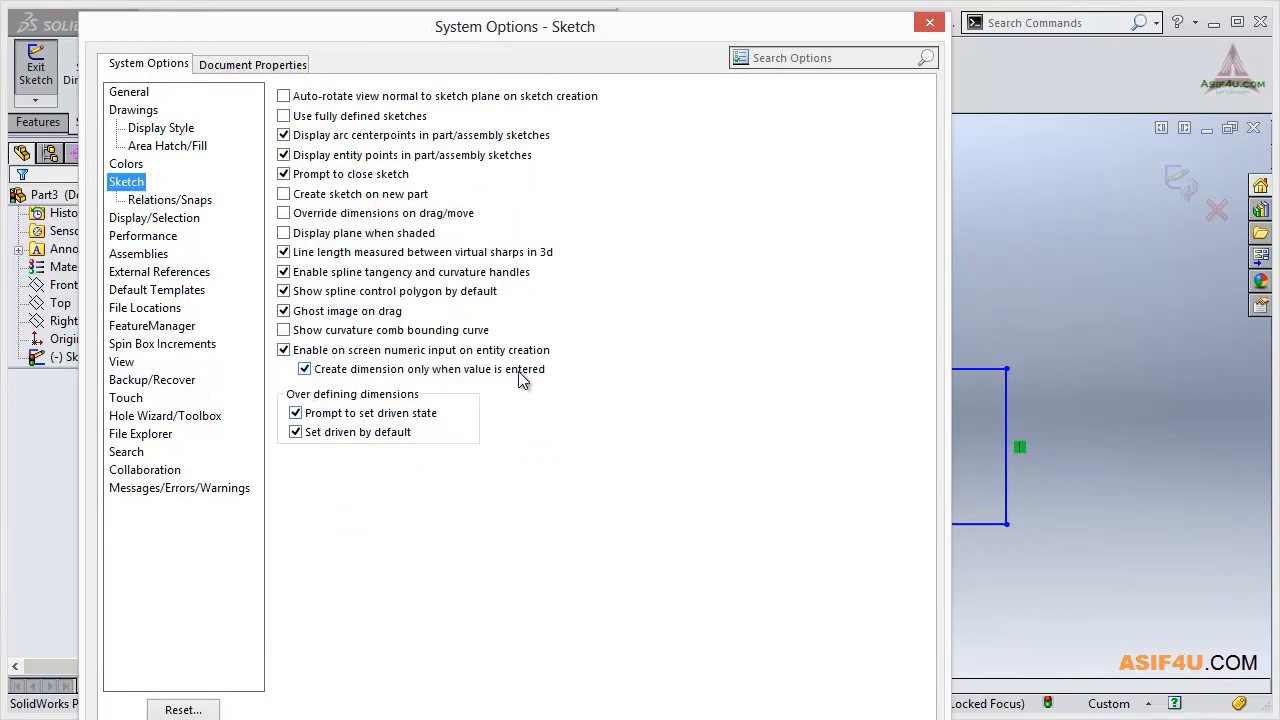
{"action": "left_click", "coordinate": [750, 719]}
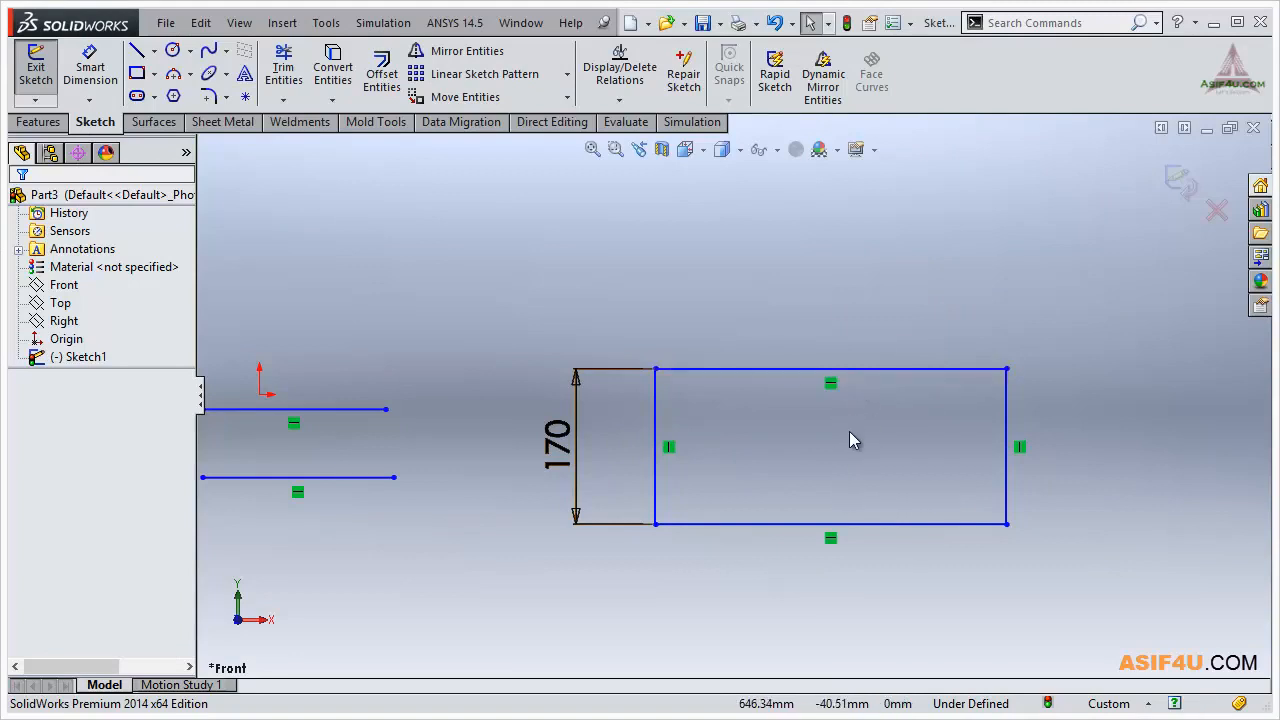
{"action": "scroll", "coordinate": [849, 431], "scroll_direction": "down", "scroll_amount": 3}
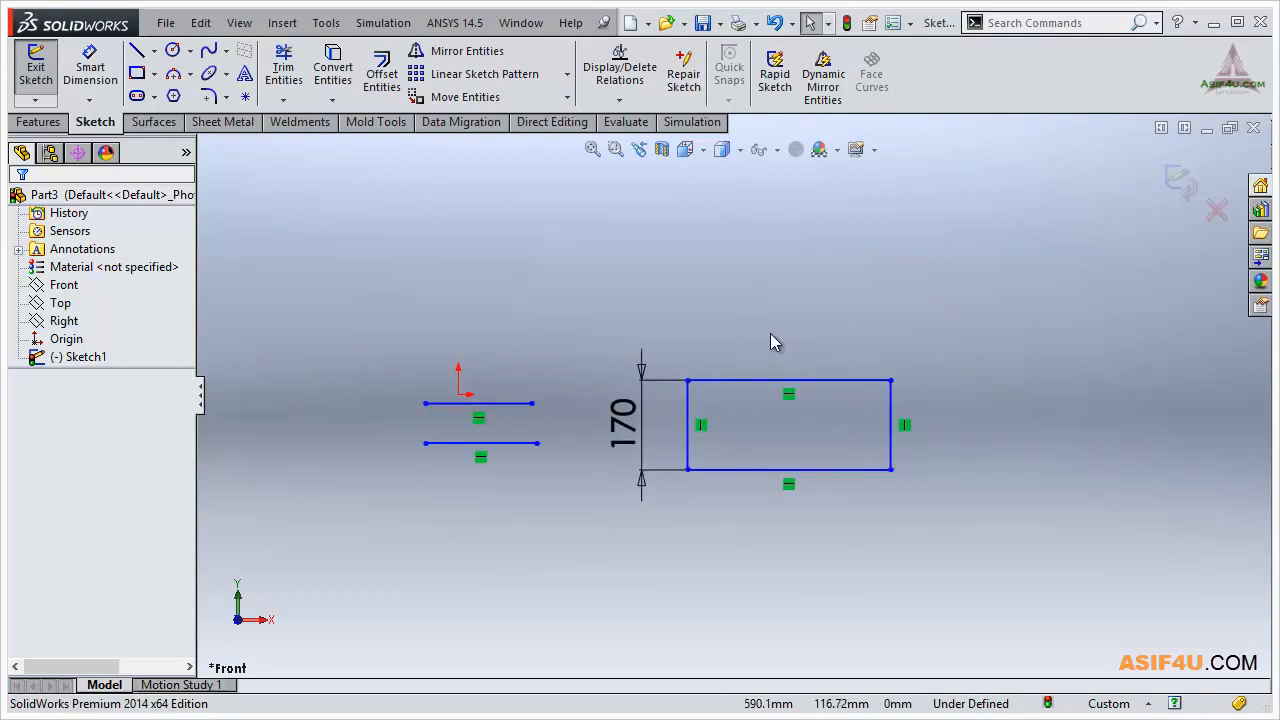